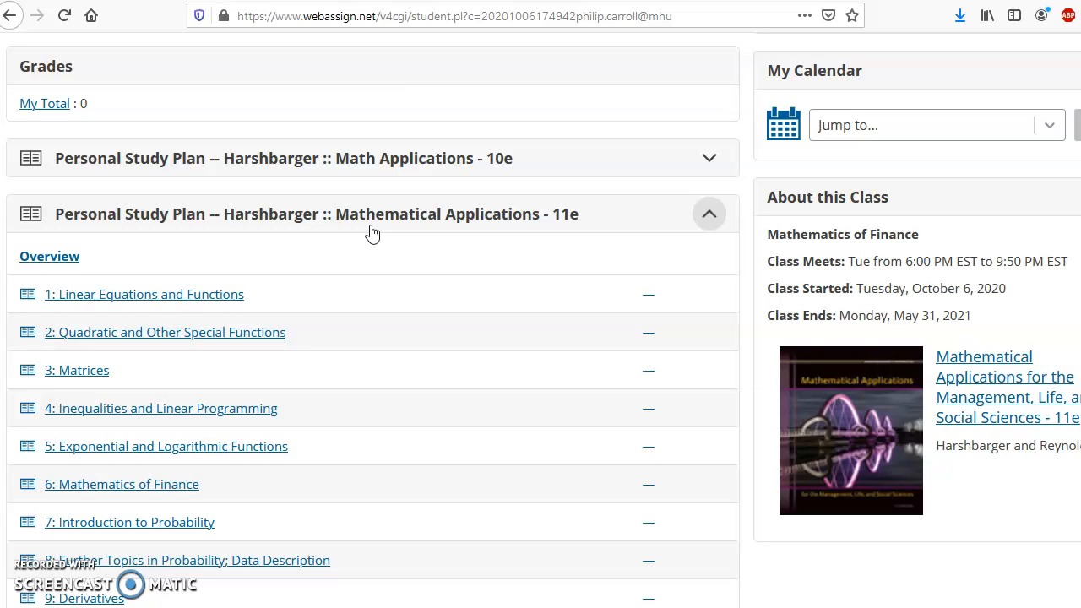
# Collapse the Mathematical Applications - 11e study plan and open the MTH210 Section 1.1 assignment
pyautogui.click(709, 206)
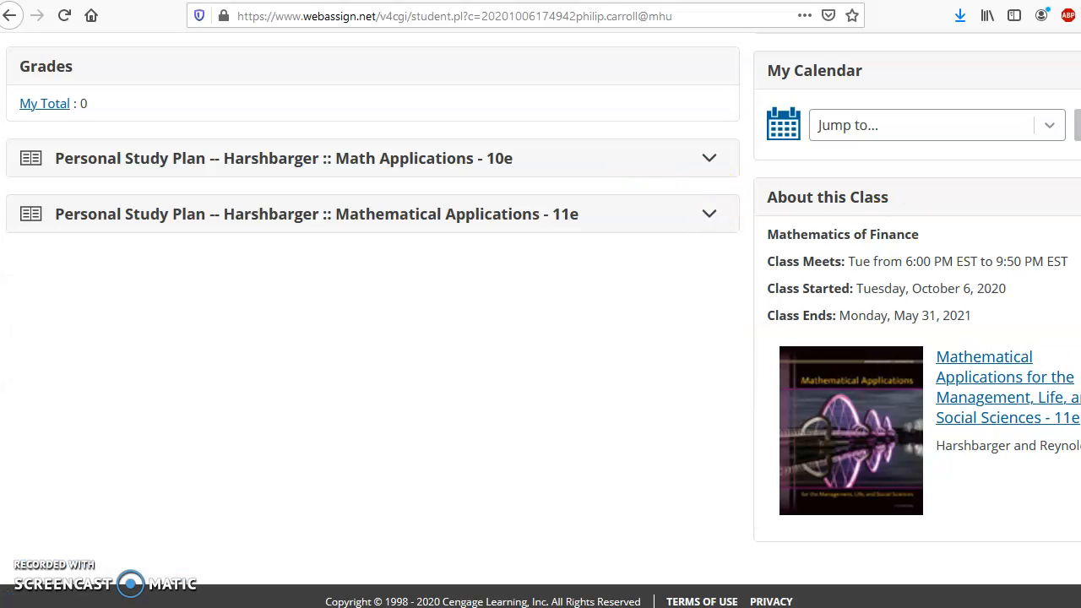
pyautogui.scroll(6, 540, 338)
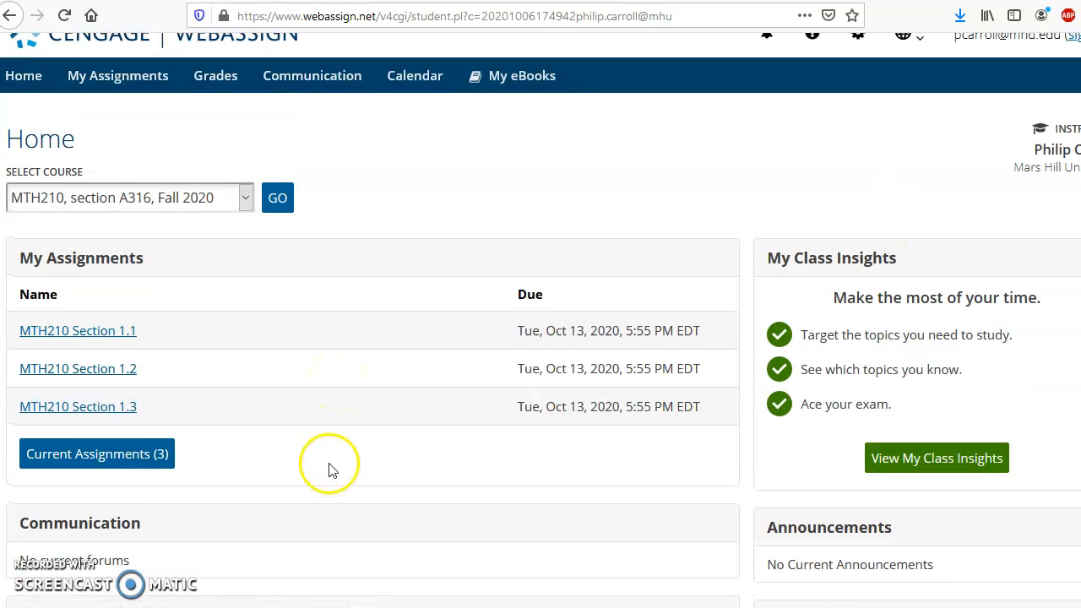
pyautogui.click(114, 331)
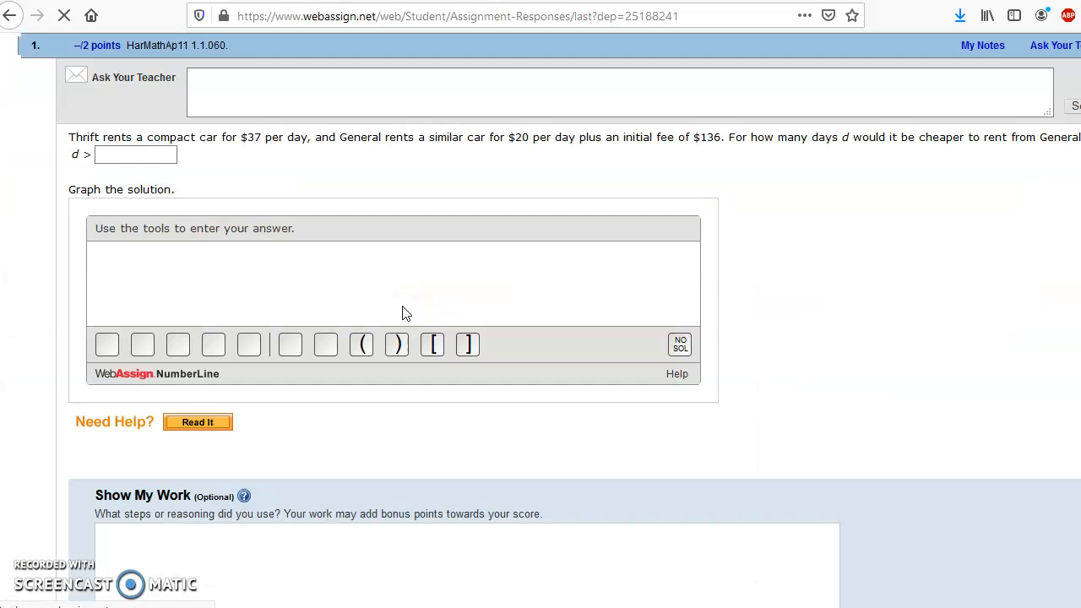
# Enter 10 as the answer for d in question 1 about the car rental costs
pyautogui.scroll(-4, 403, 313)
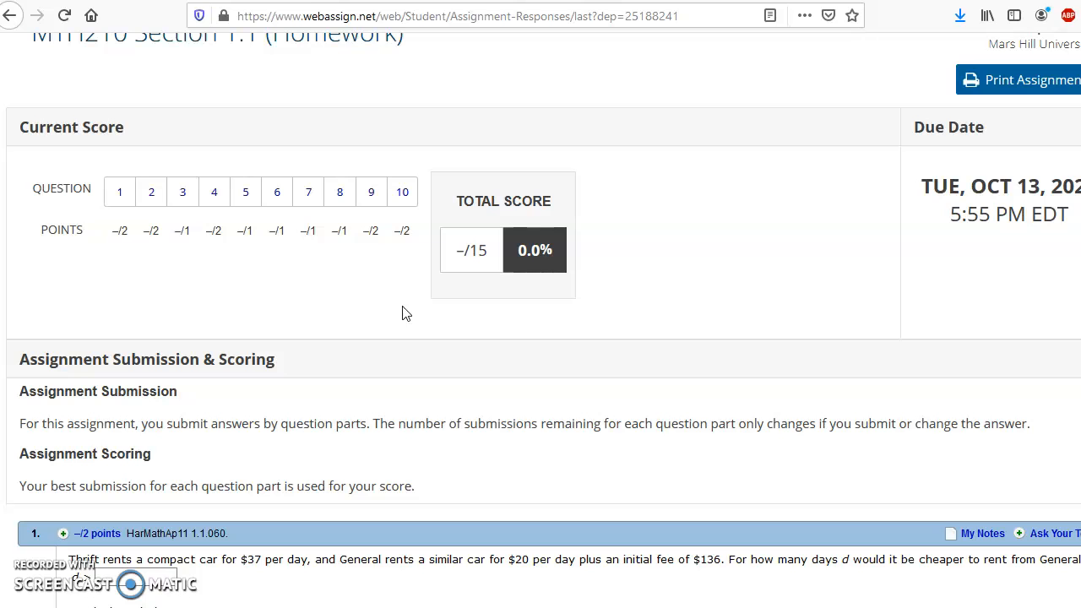
pyautogui.scroll(-5, 402, 313)
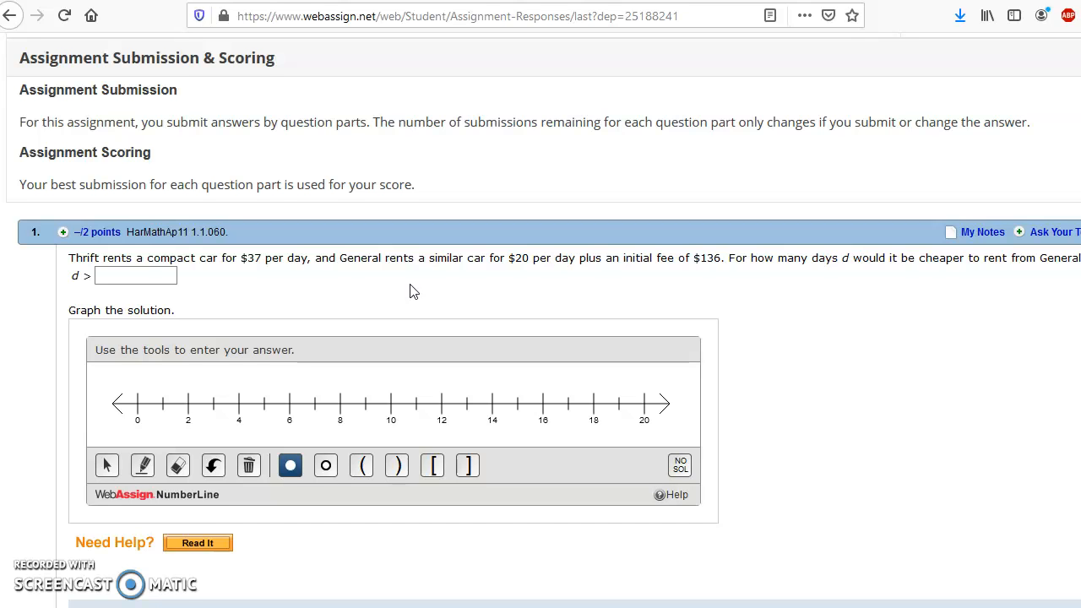
pyautogui.scroll(-2, 413, 291)
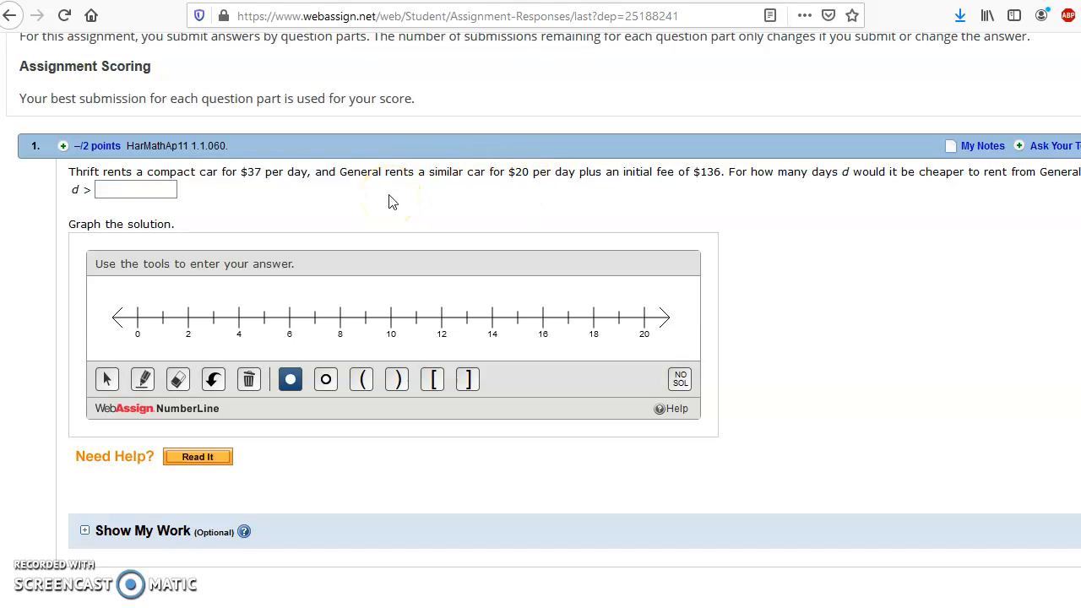
pyautogui.click(135, 189)
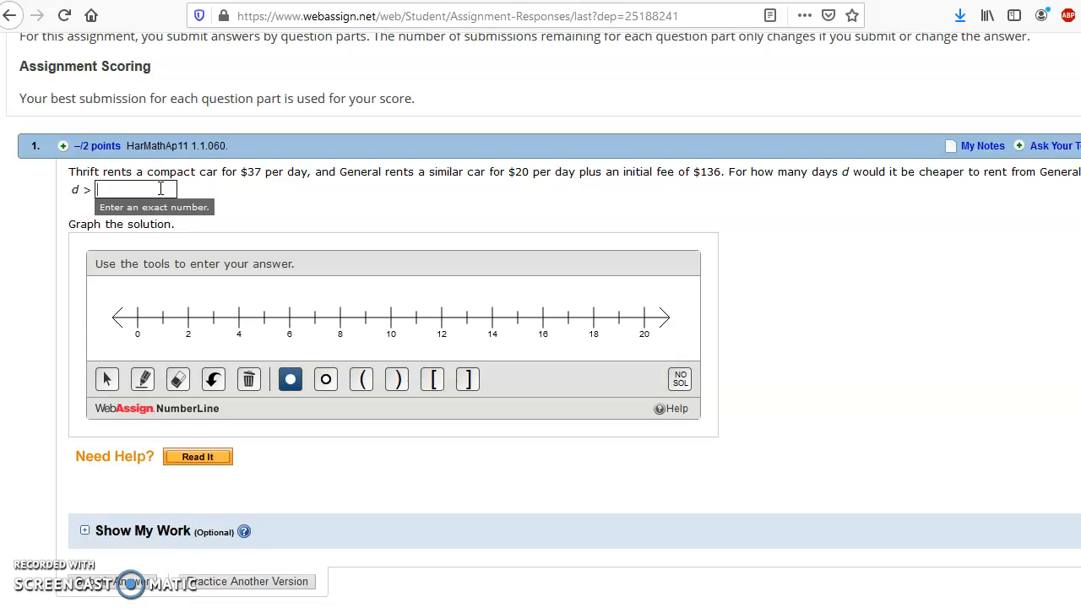
pyautogui.write('10')
# Graph question 1's solution with an open circle at 10 and shading toward larger values, and submit the answer
pyautogui.click(328, 381)
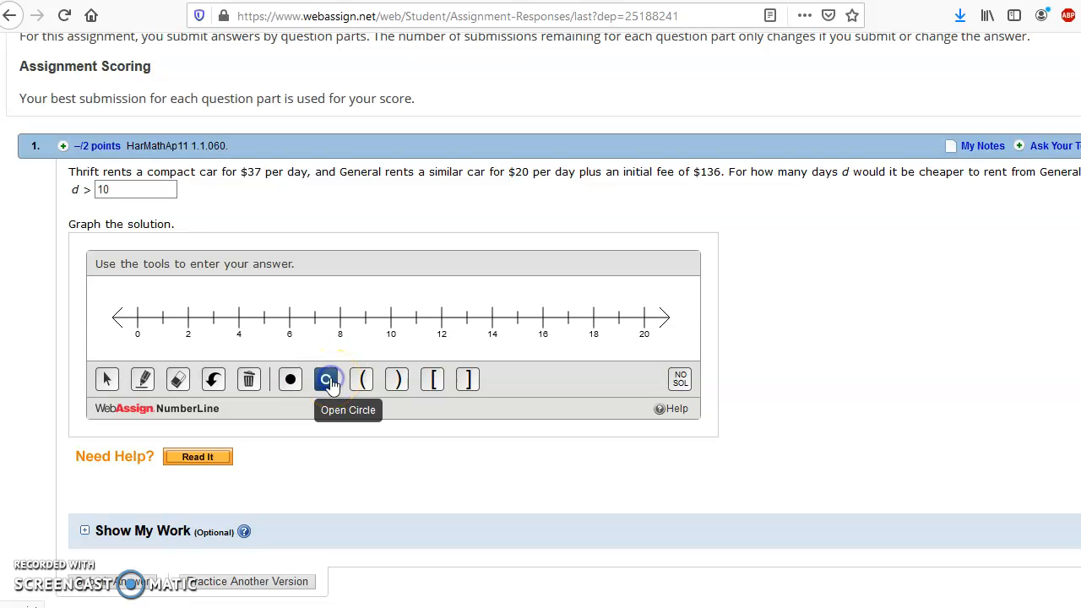
pyautogui.click(391, 321)
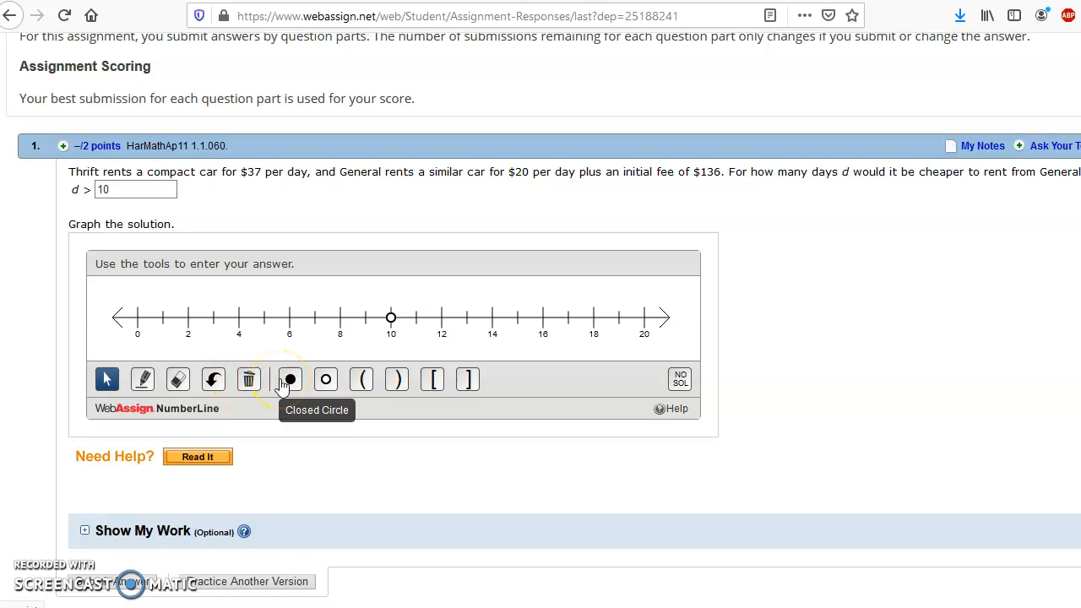
pyautogui.click(145, 386)
pyautogui.moveTo(392, 319); pyautogui.dragTo(537, 321)
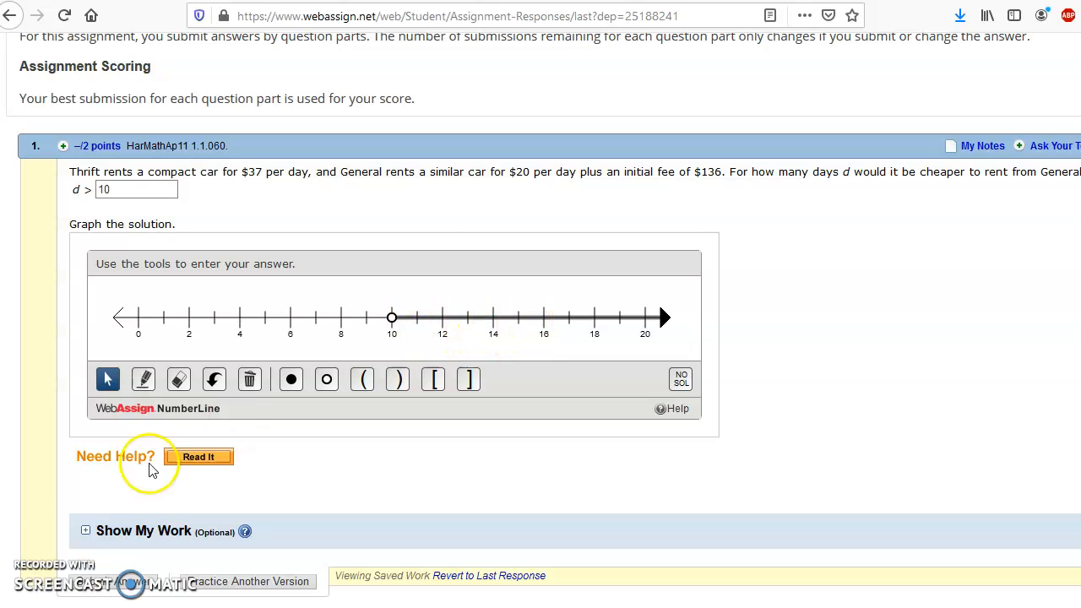
pyautogui.click(124, 582)
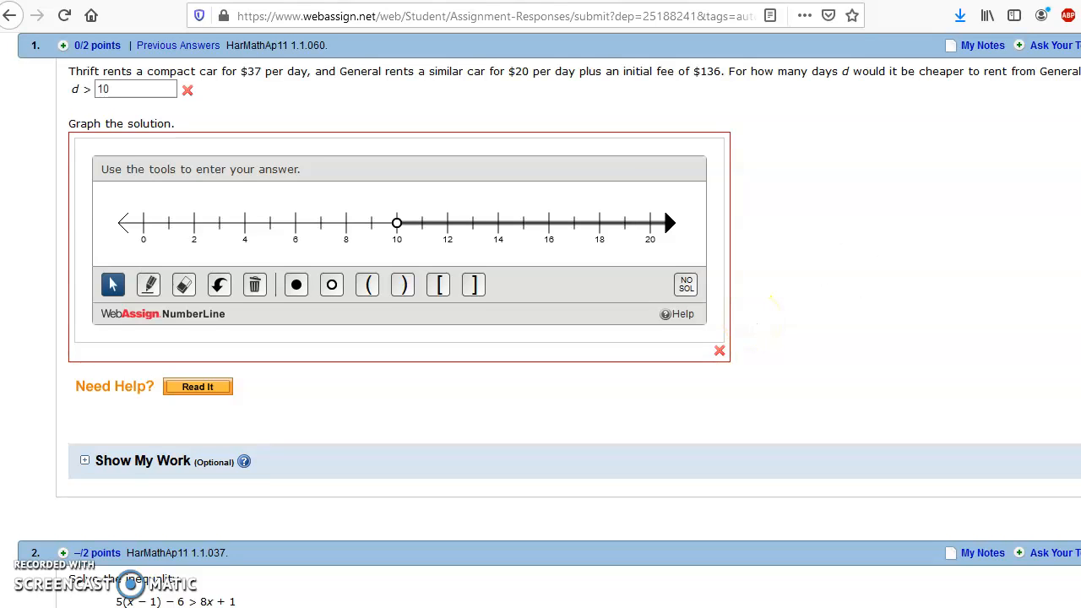
pyautogui.scroll(1, 540, 321)
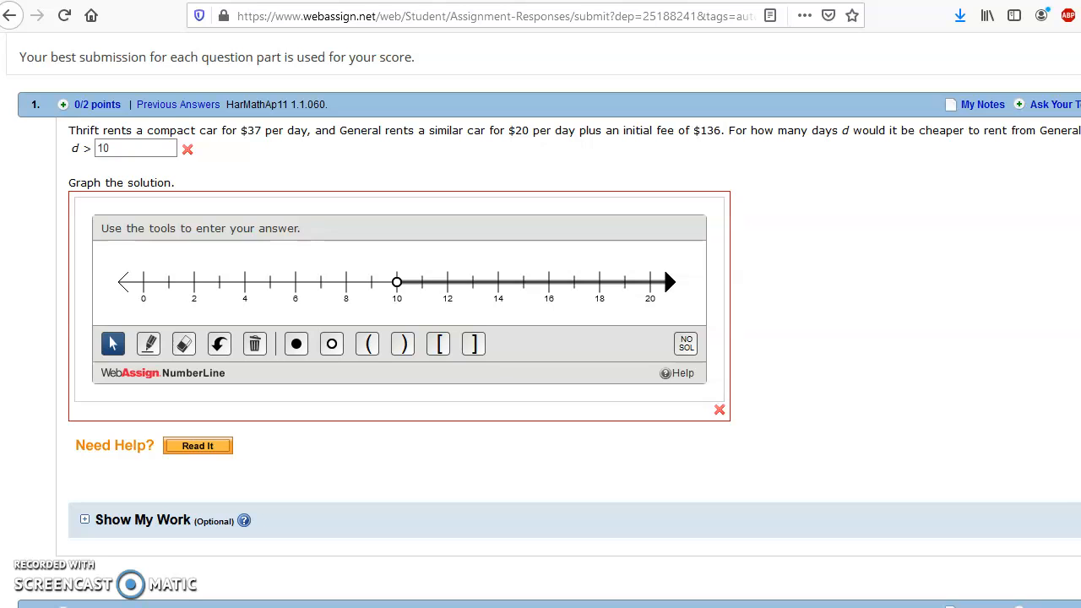
pyautogui.scroll(-1, 540, 321)
pyautogui.scroll(1, 541, 320)
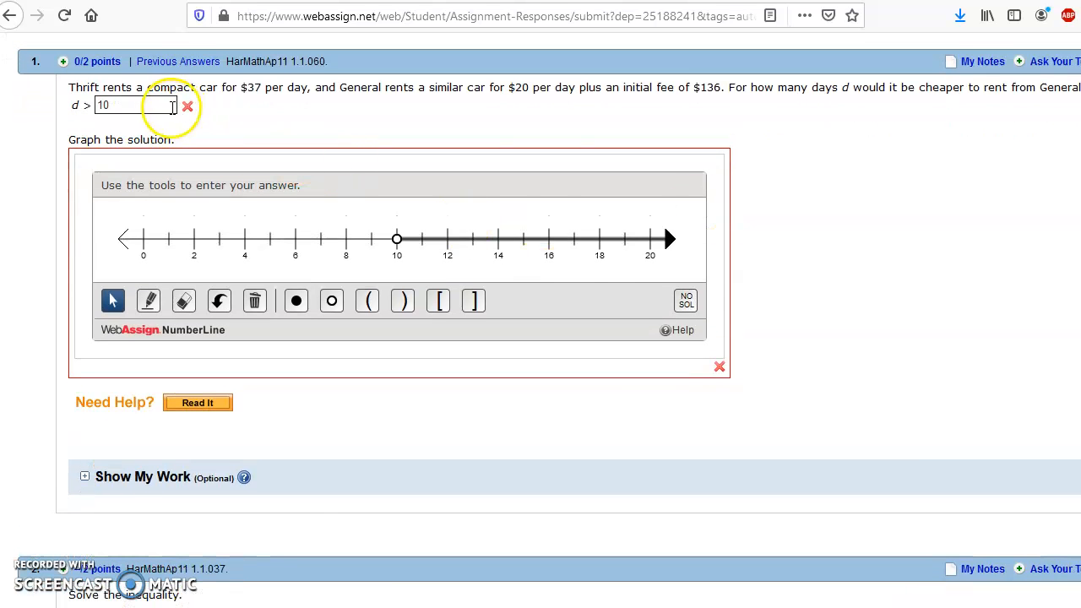
pyautogui.click(167, 105)
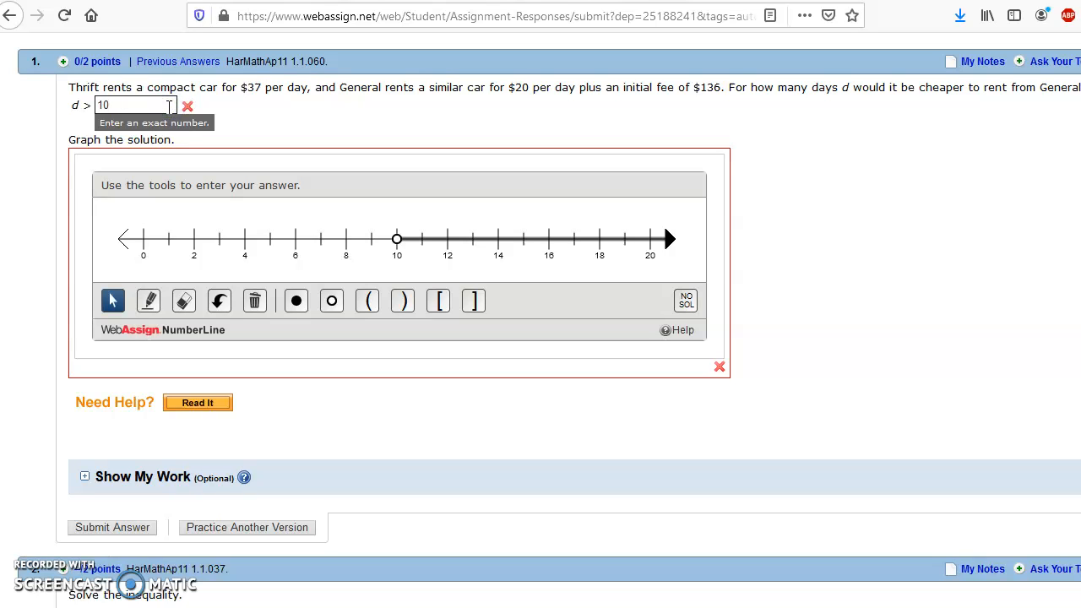
pyautogui.click(374, 439)
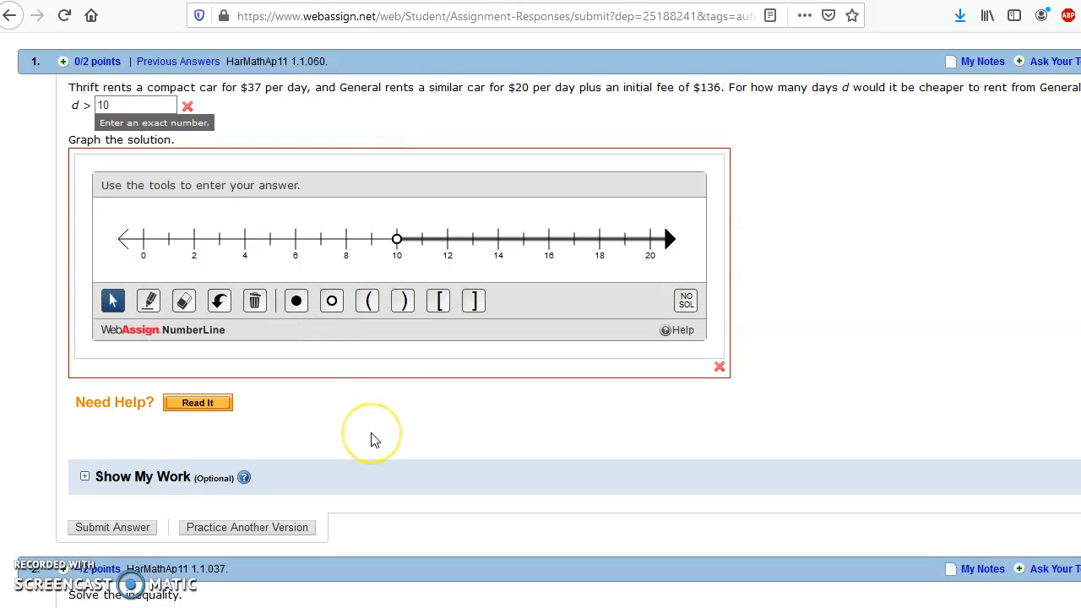
pyautogui.click(357, 438)
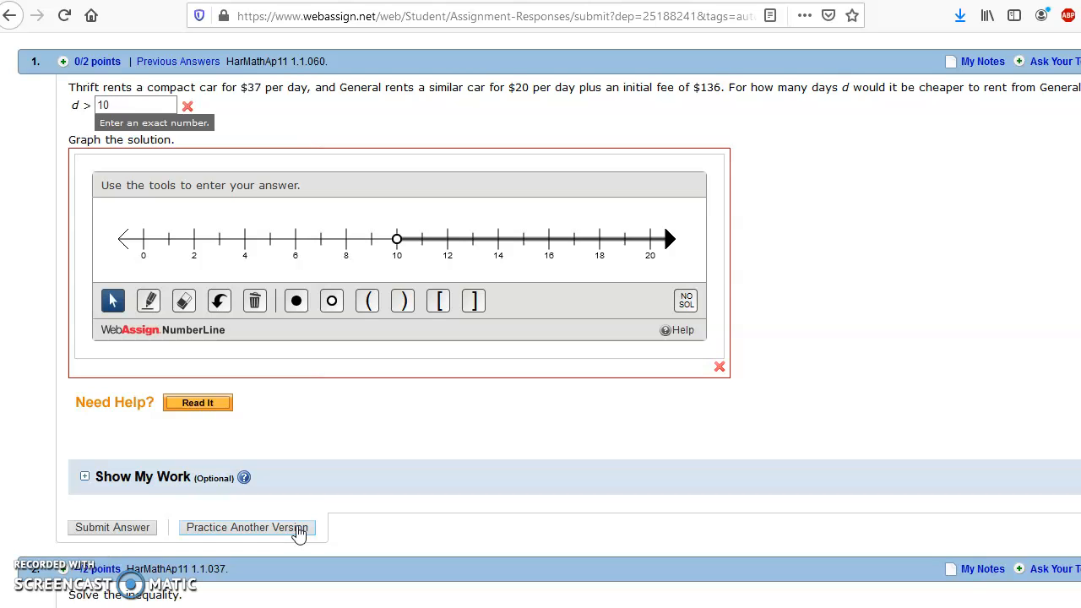
pyautogui.click(44, 563)
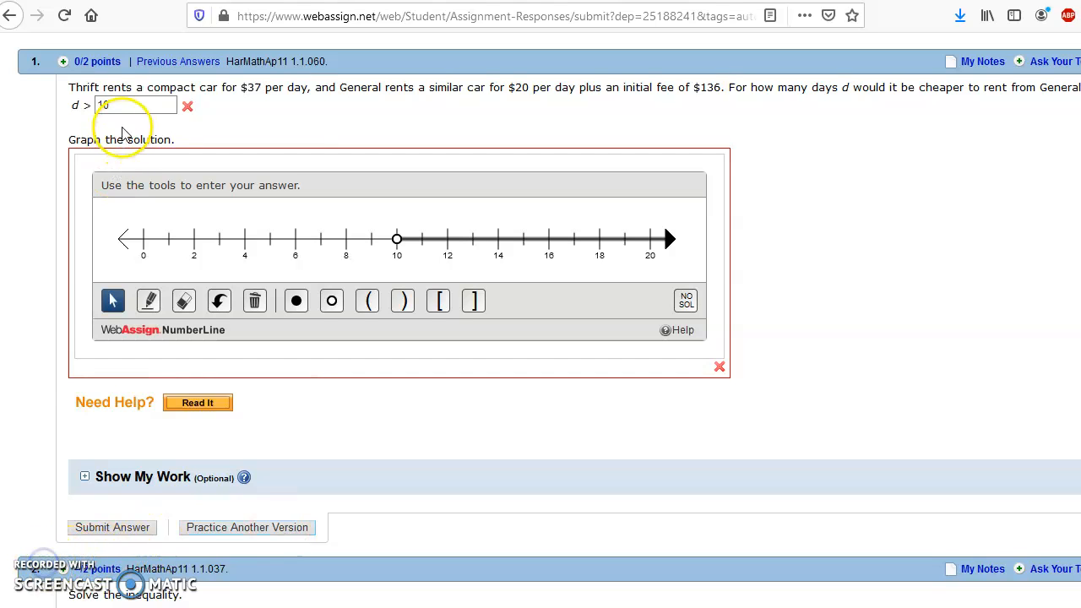
# Change question 1's answer for d to 8 and erase the existing graph from the number line
pyautogui.doubleClick(123, 105)
pyautogui.write('8')
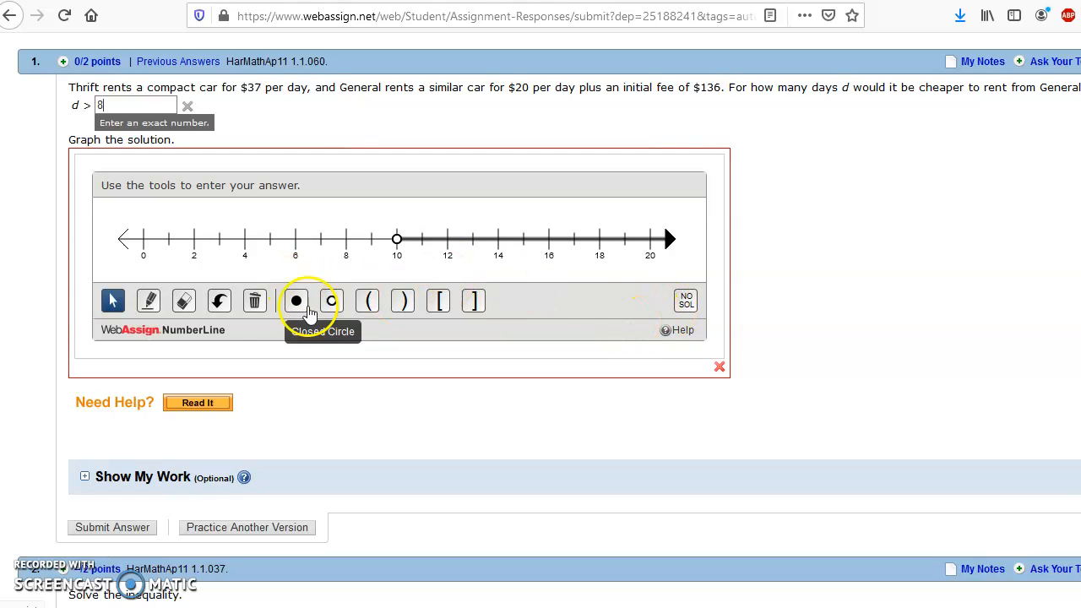
pyautogui.click(186, 304)
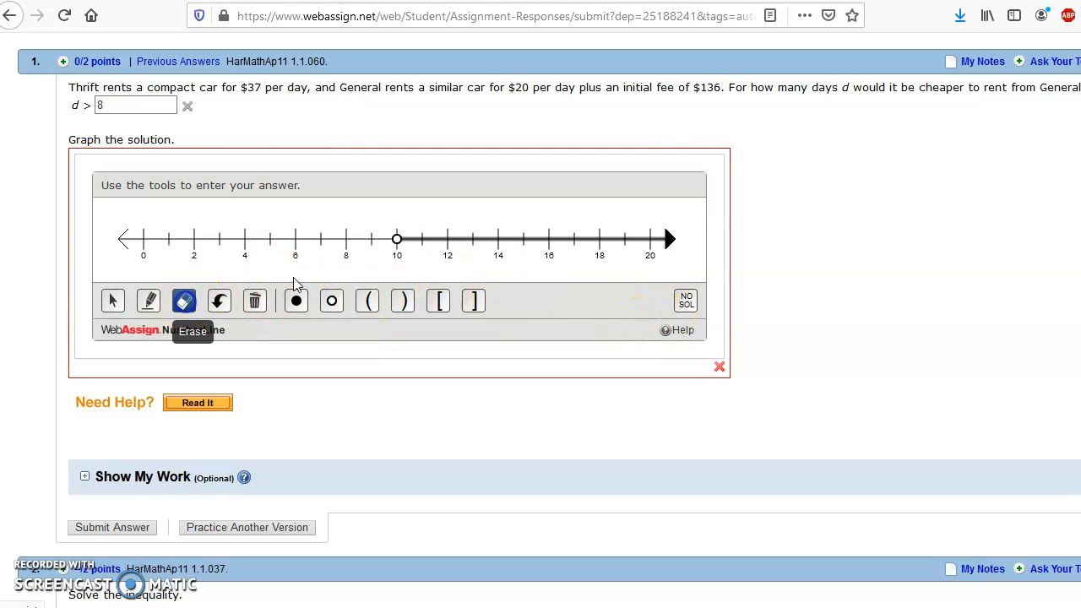
pyautogui.click(399, 241)
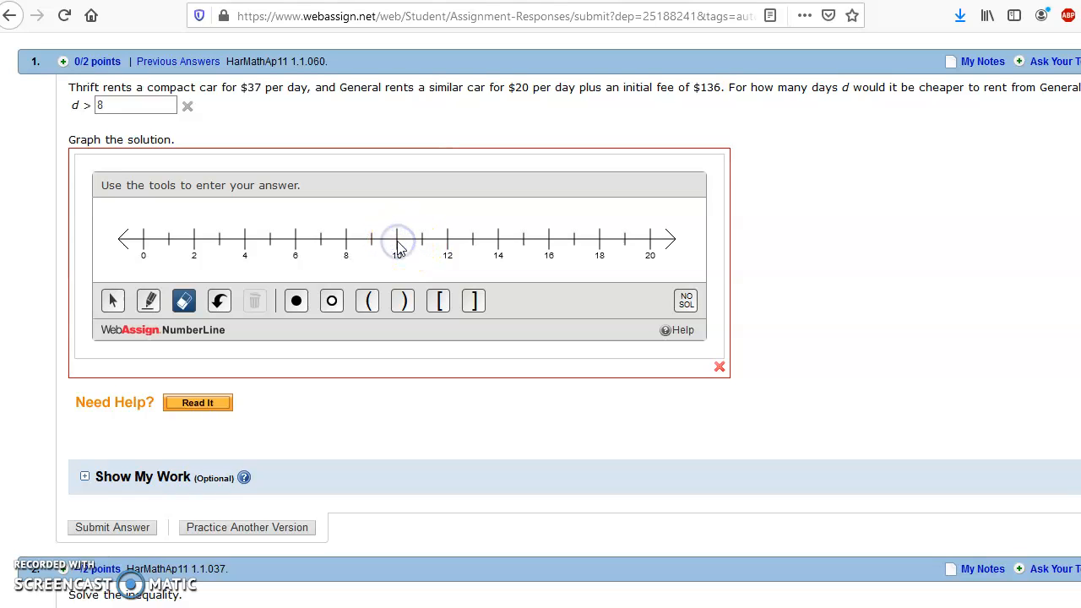
# Graph question 1's solution with an open circle at 8 and shading toward larger values, and resubmit the answer
pyautogui.click(331, 301)
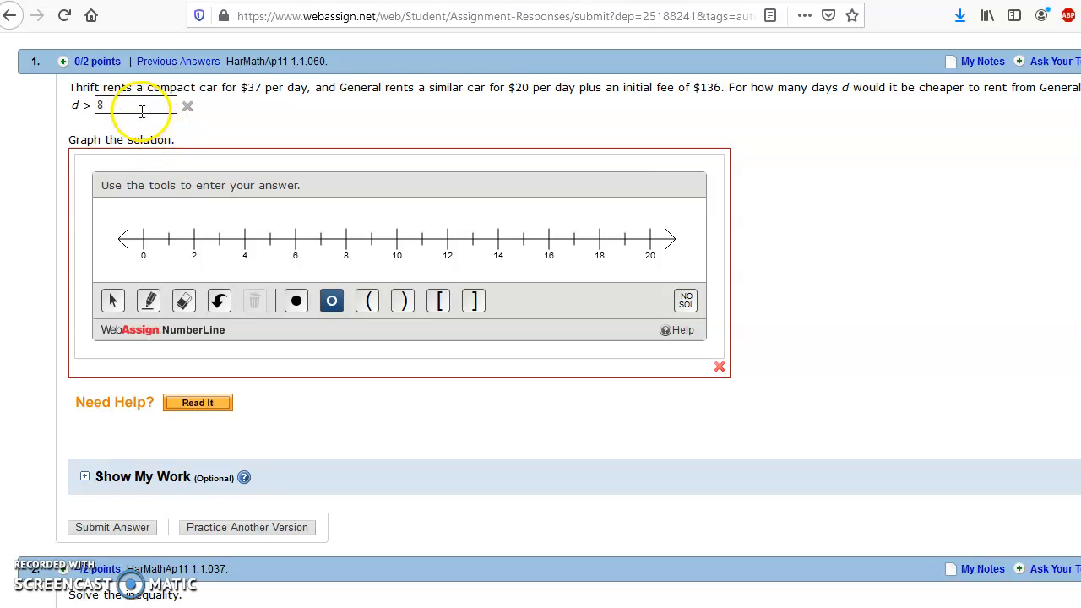
pyautogui.click(347, 241)
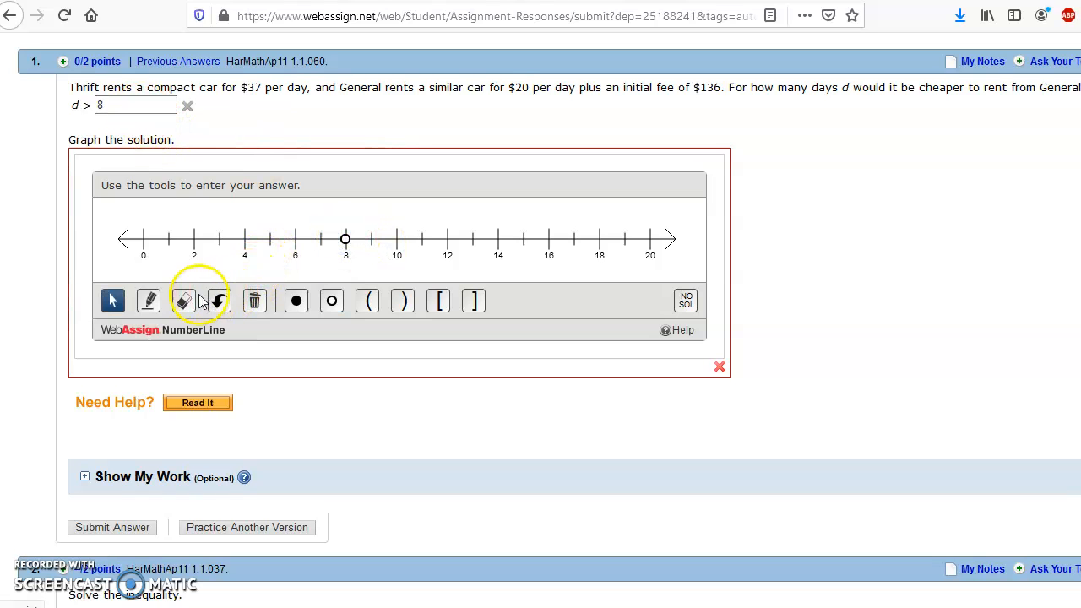
pyautogui.click(149, 300)
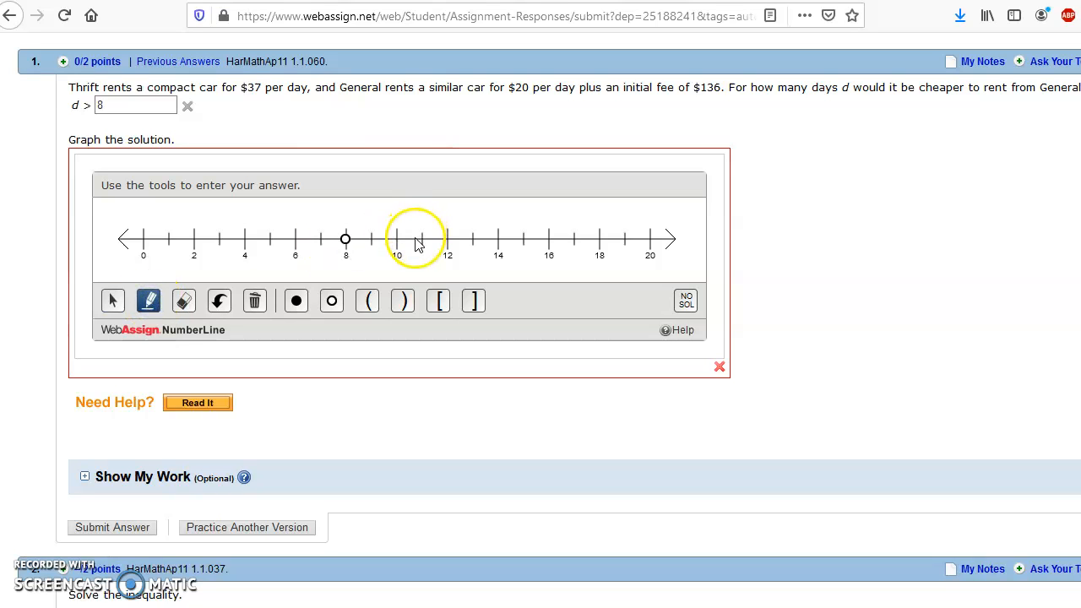
pyautogui.click(417, 239)
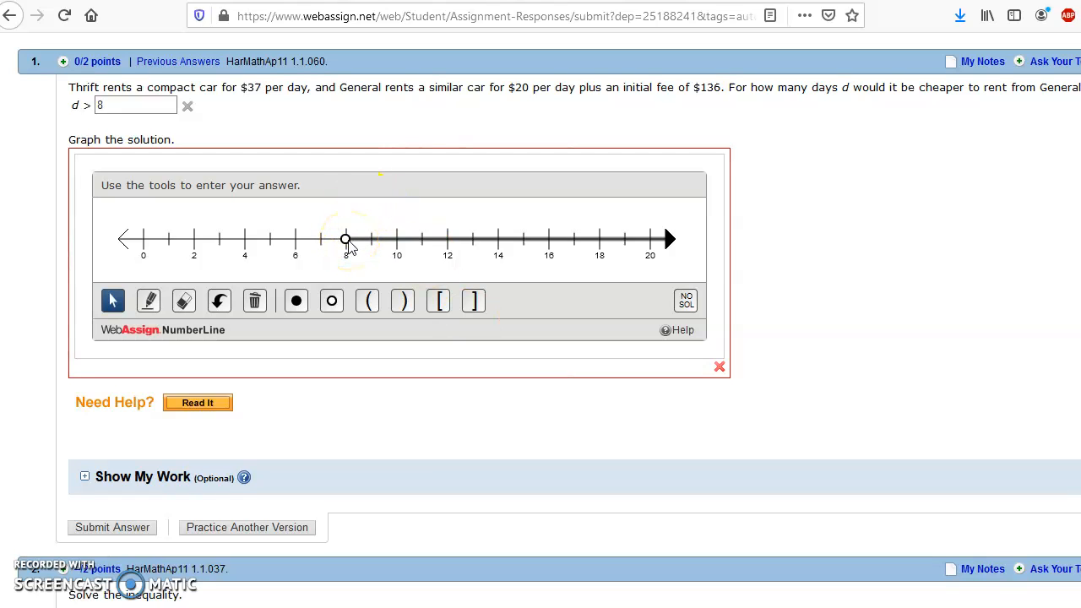
pyautogui.click(112, 527)
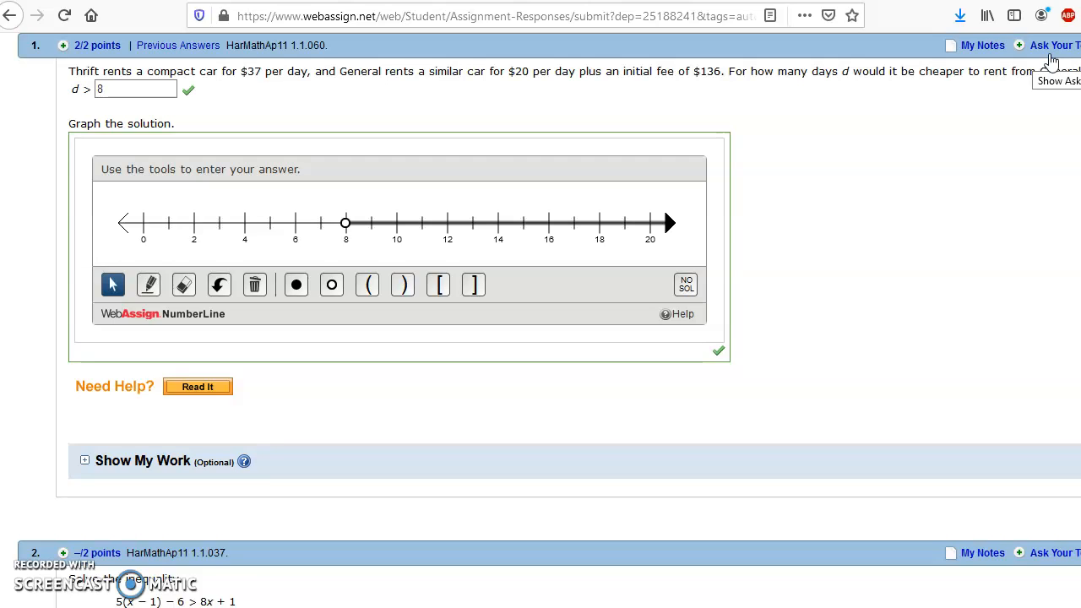
# Send an Ask Your Teacher message for question 1 that greets the professor by name and says "I totally nailed this one. First try. Really."
pyautogui.click(1050, 47)
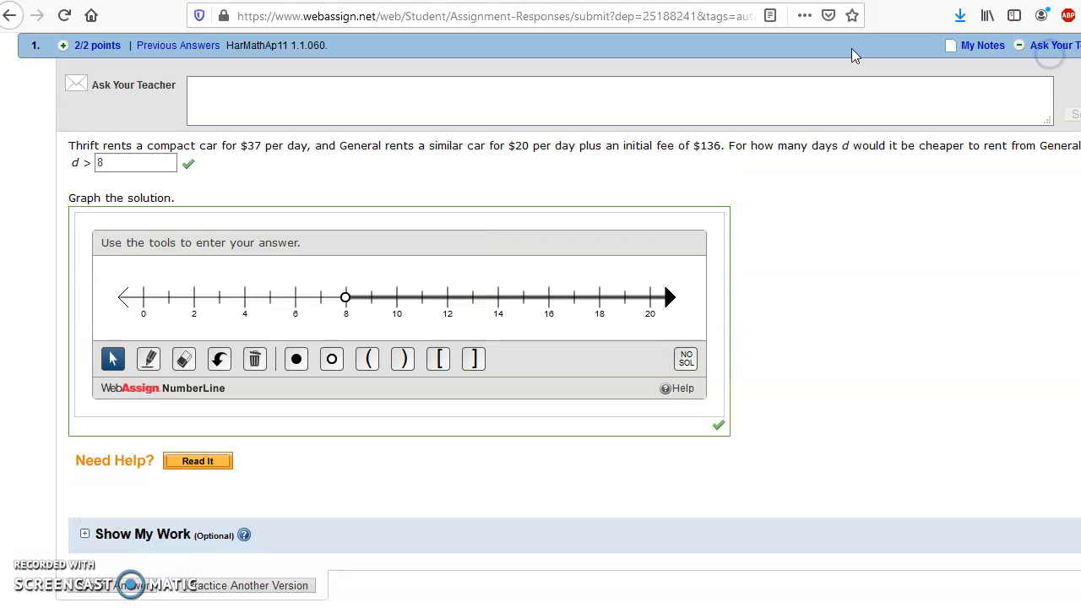
pyautogui.click(505, 92)
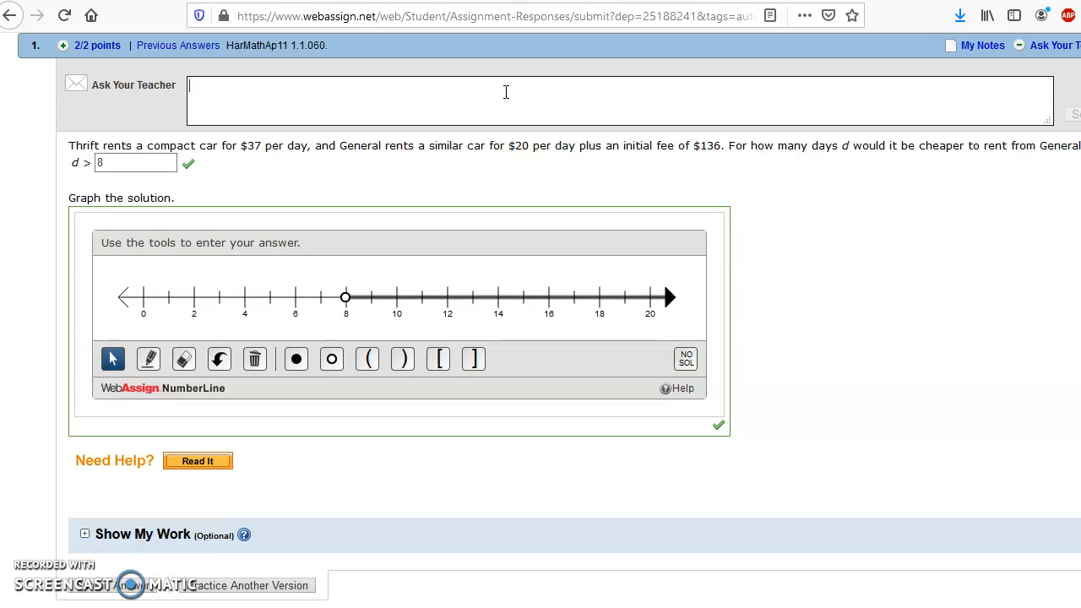
pyautogui.write('Hi Professor Carroll!')
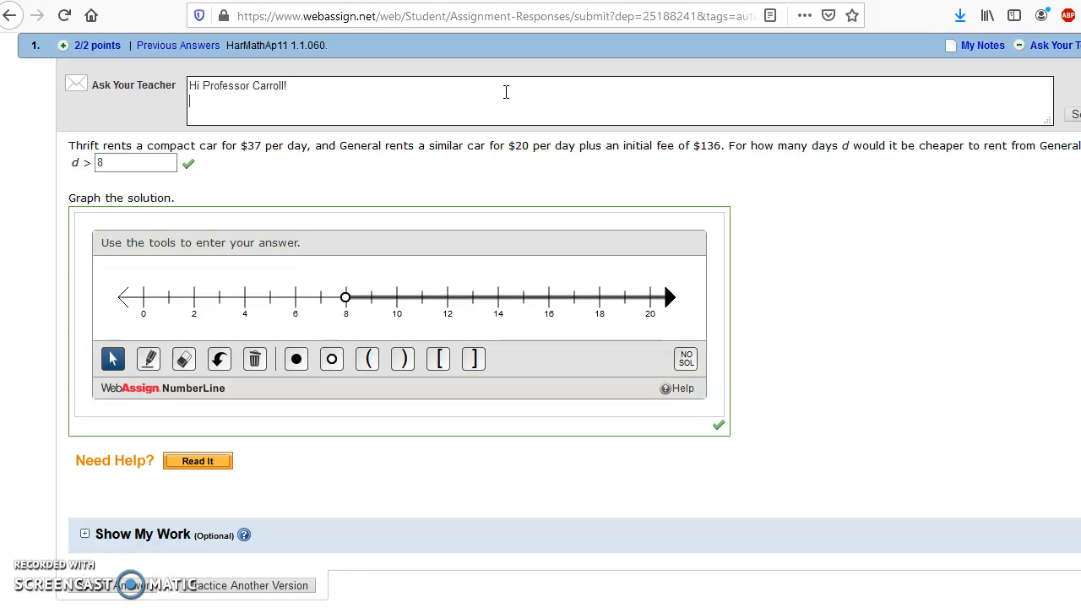
pyautogui.press('Return')
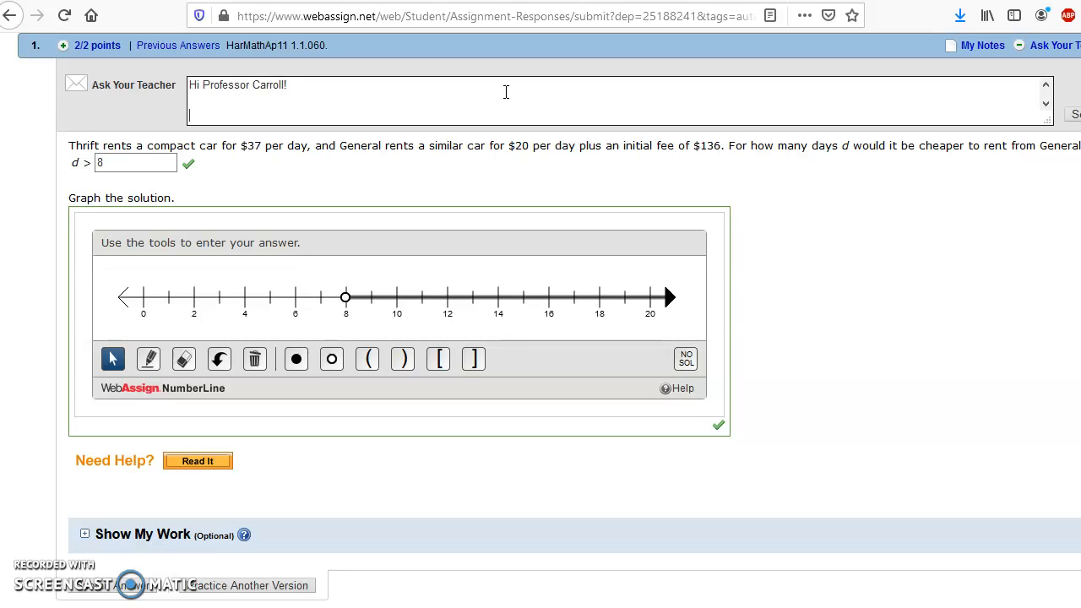
pyautogui.write('I totally nailed this one. Fre')
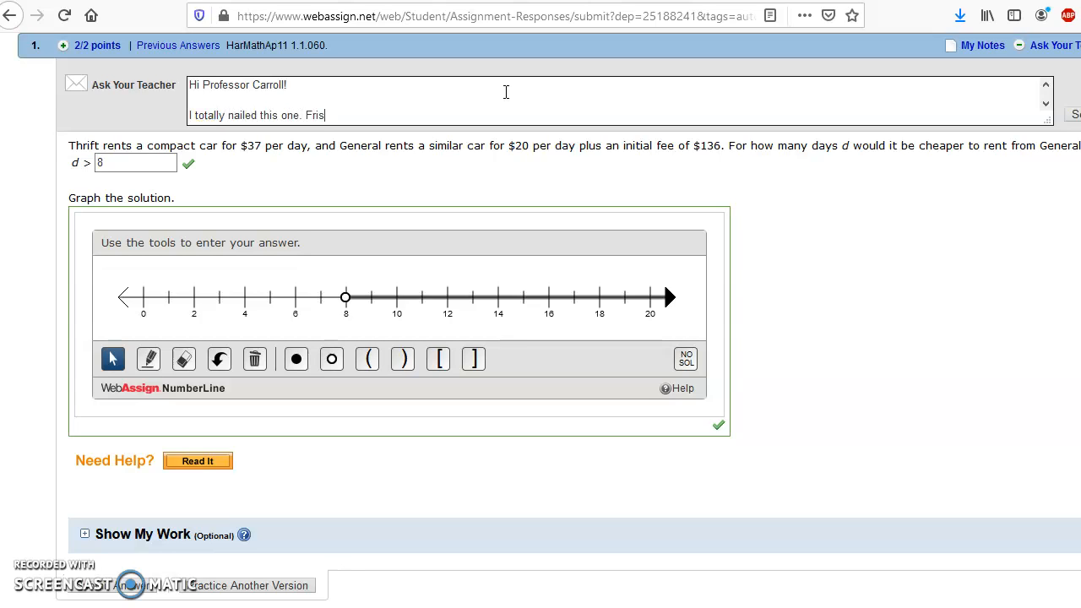
pyautogui.press('BackSpace')
pyautogui.press('BackSpace')
pyautogui.write('irst try. Really.')
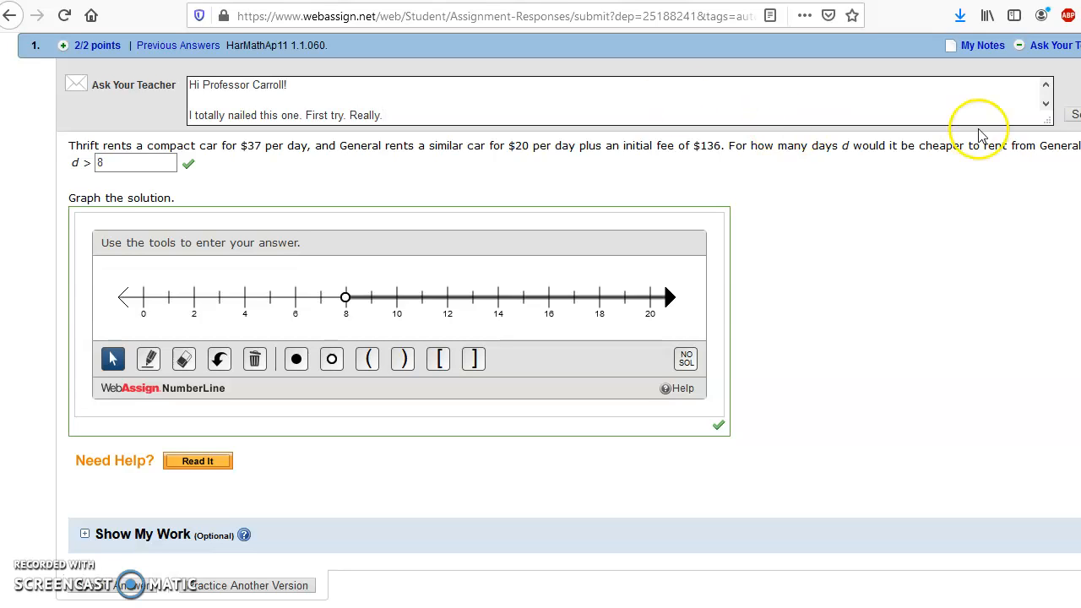
pyautogui.click(1074, 118)
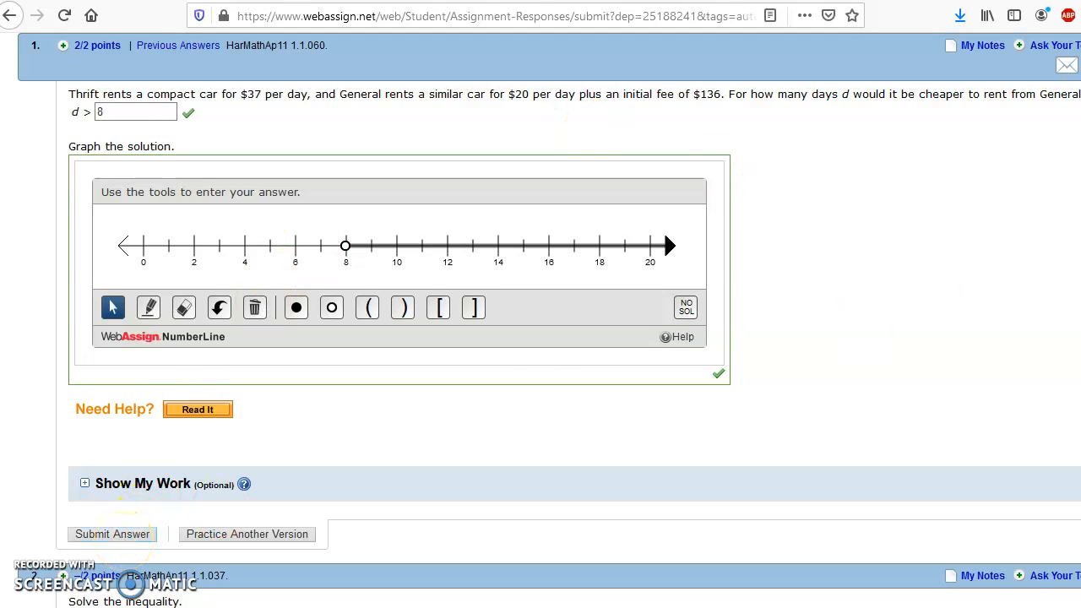
# Look through the assignment to its last question and check the current score summary
pyautogui.scroll(-20, 540, 321)
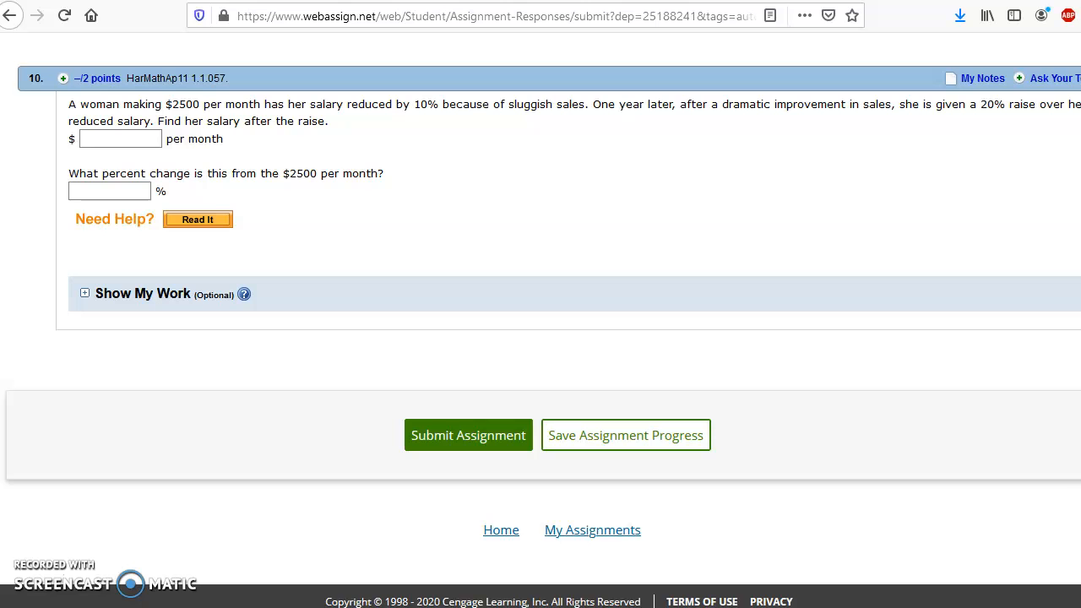
pyautogui.scroll(20, 540, 321)
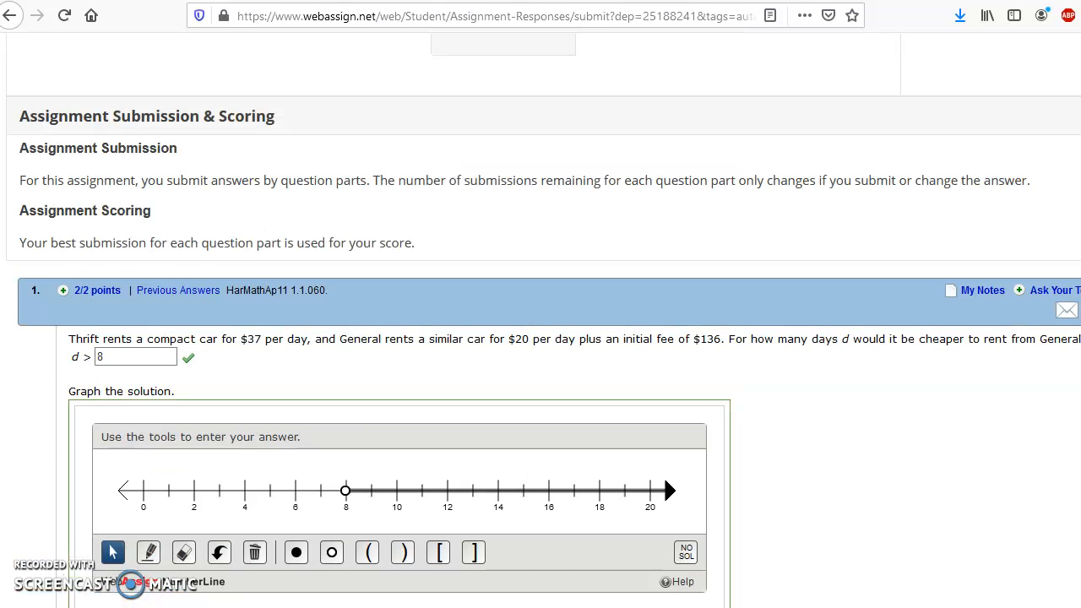
pyautogui.scroll(-5, 540, 321)
pyautogui.scroll(2, 540, 321)
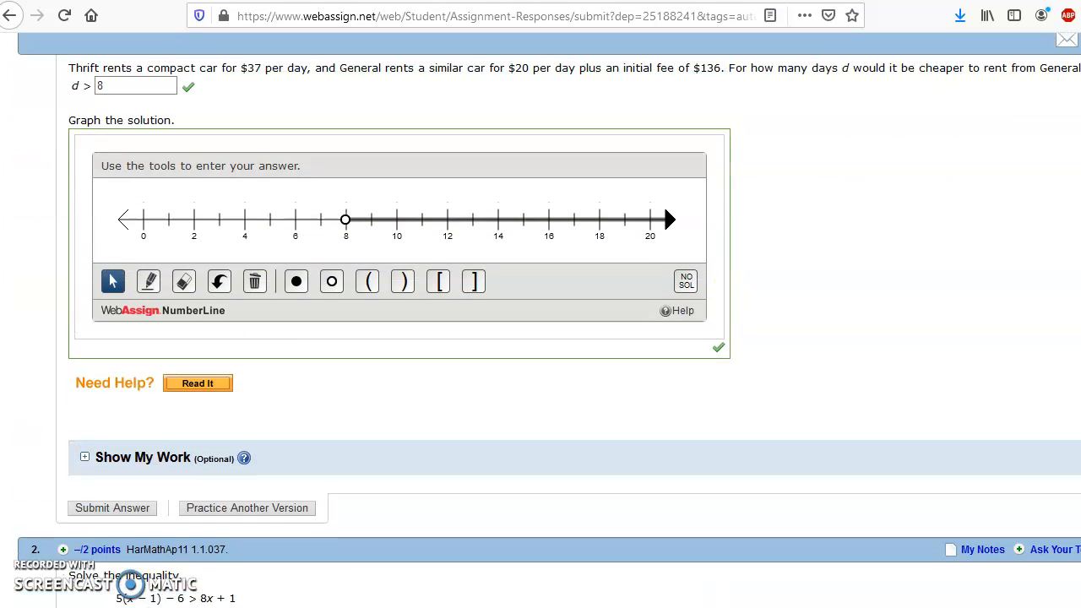
pyautogui.scroll(1, 540, 321)
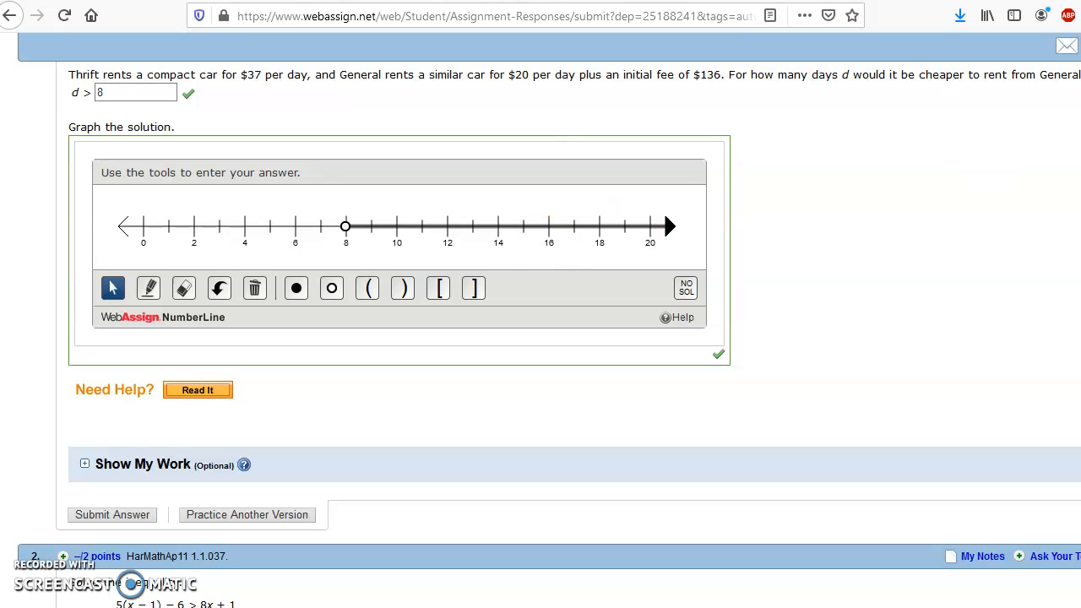
pyautogui.scroll(8, 540, 321)
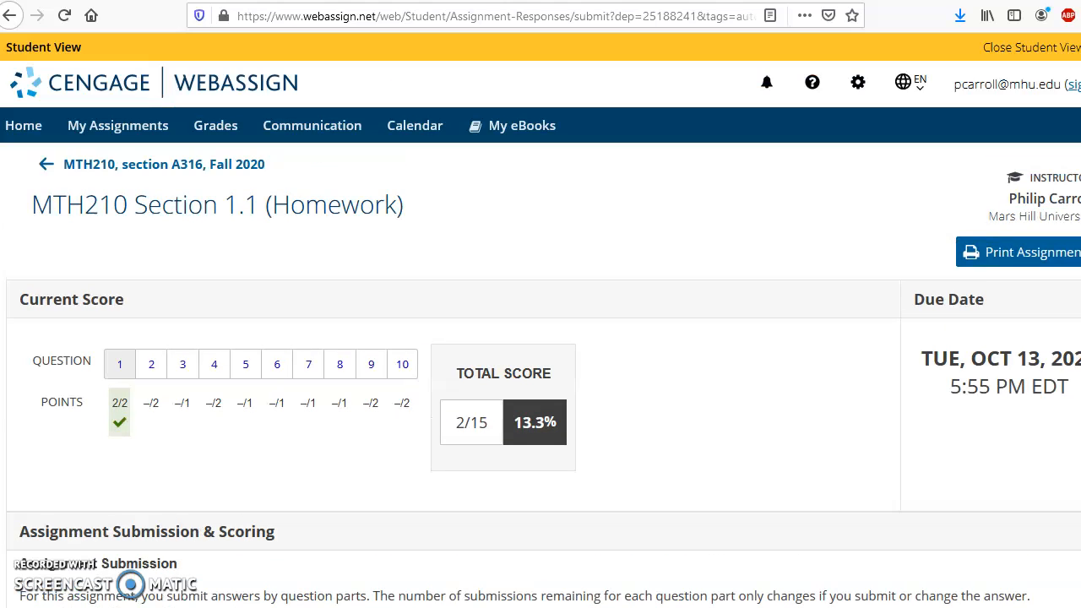